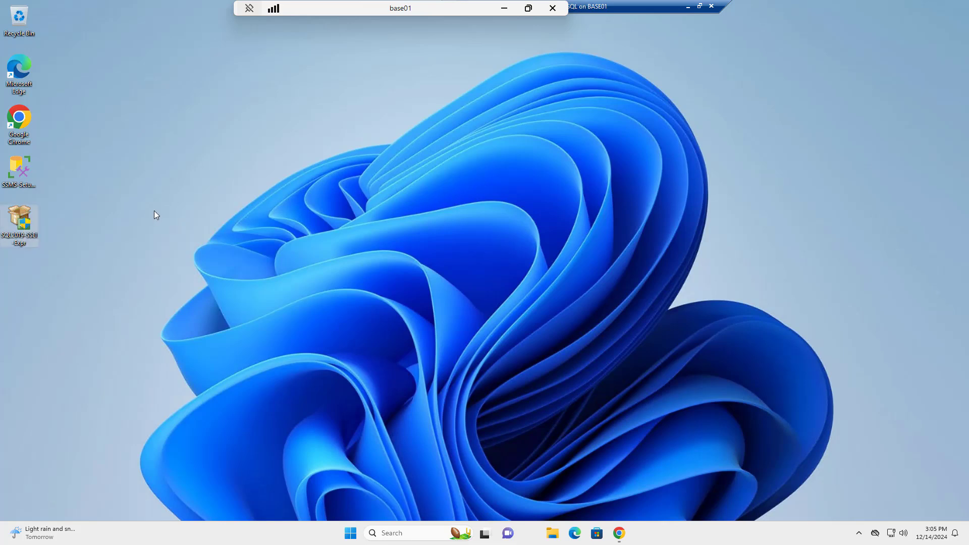
Run the SQL Server 2019 Express installer with the Basic type, accept the license terms and install to C:\Program Files\Microsoft SQL Server.
double_click(28, 219)
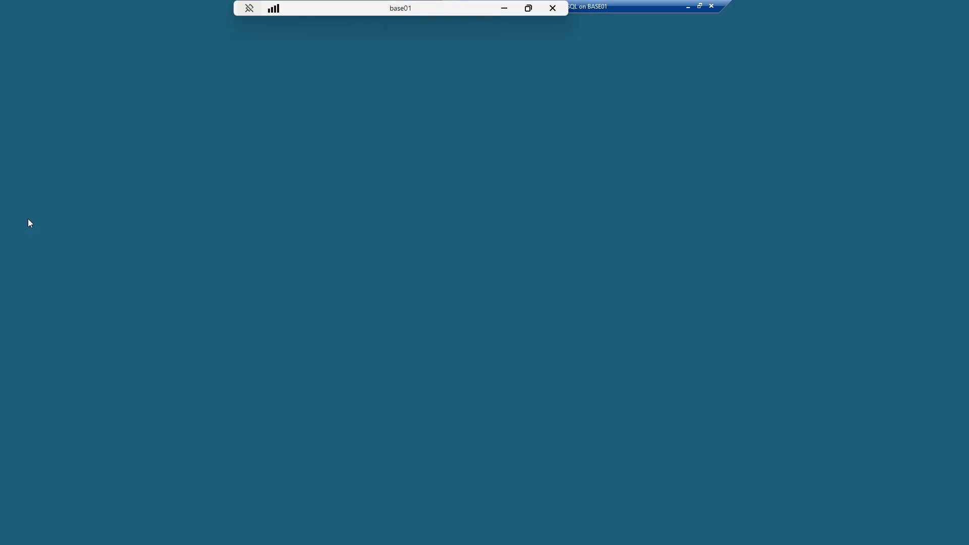
left_click(461, 349)
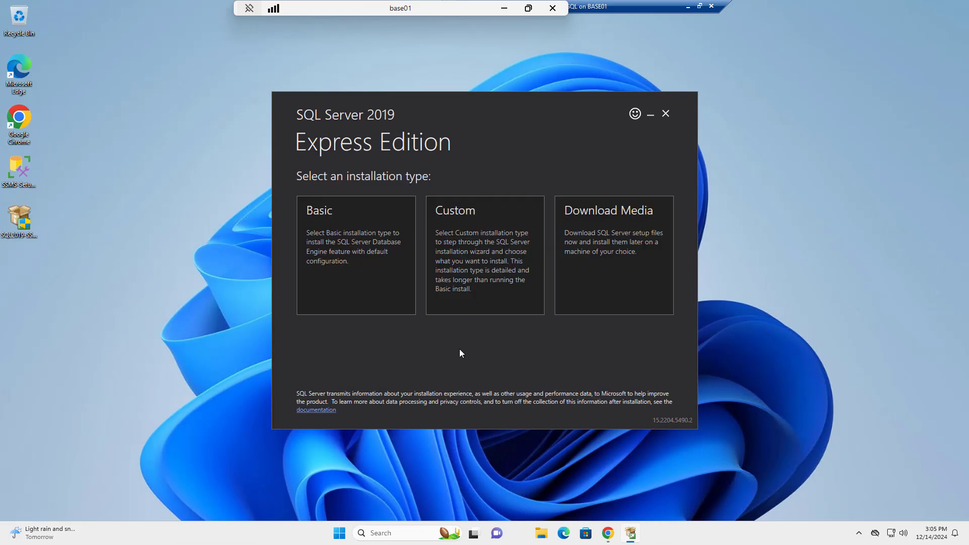
left_click(389, 295)
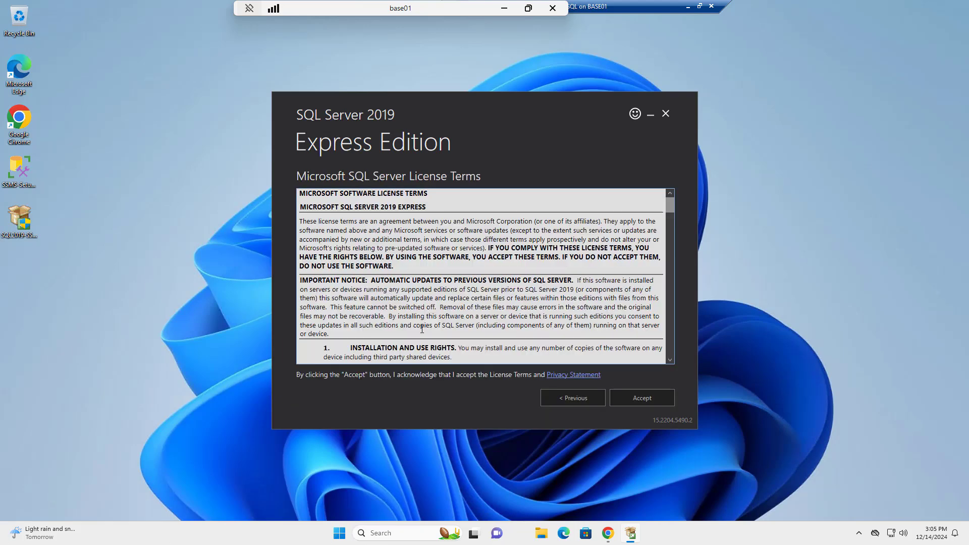
scroll(421, 329, "down", 9)
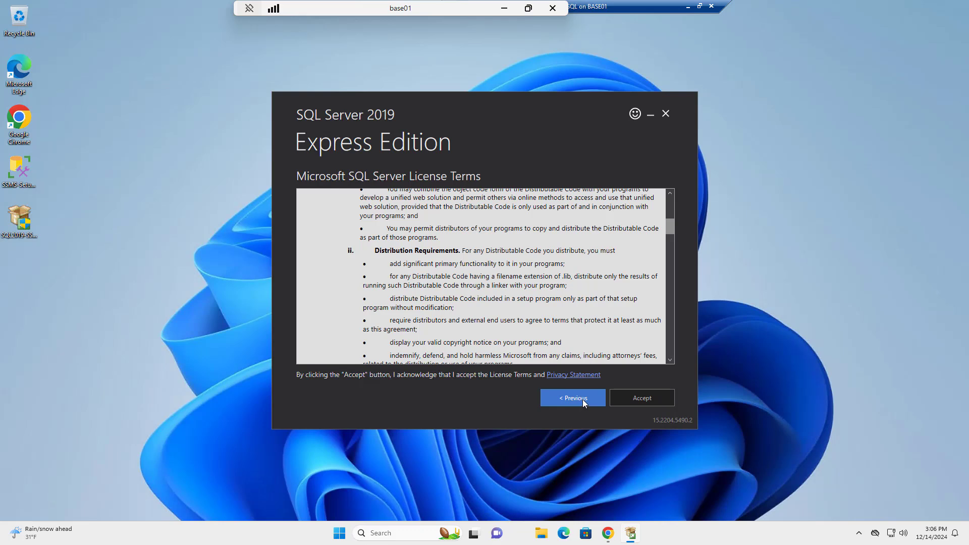
left_click(643, 398)
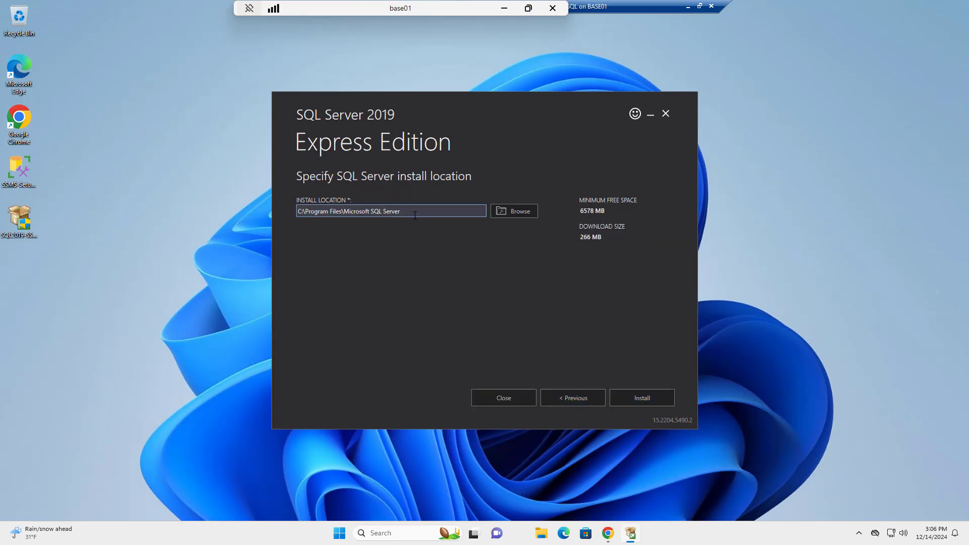
left_click(636, 399)
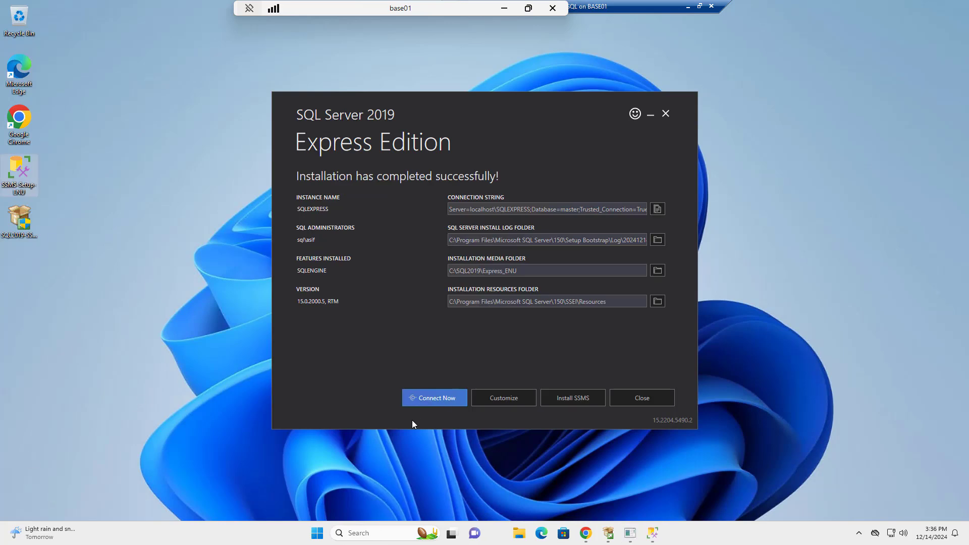
Test the connection to the newly installed SQLEXPRESS instance in SQLCMD, then close the console window.
left_click(432, 399)
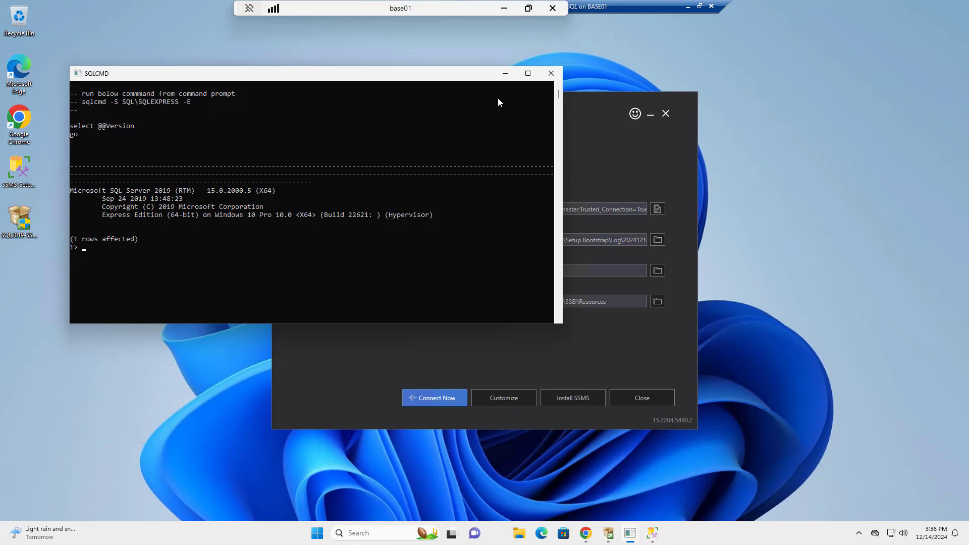
left_click(550, 74)
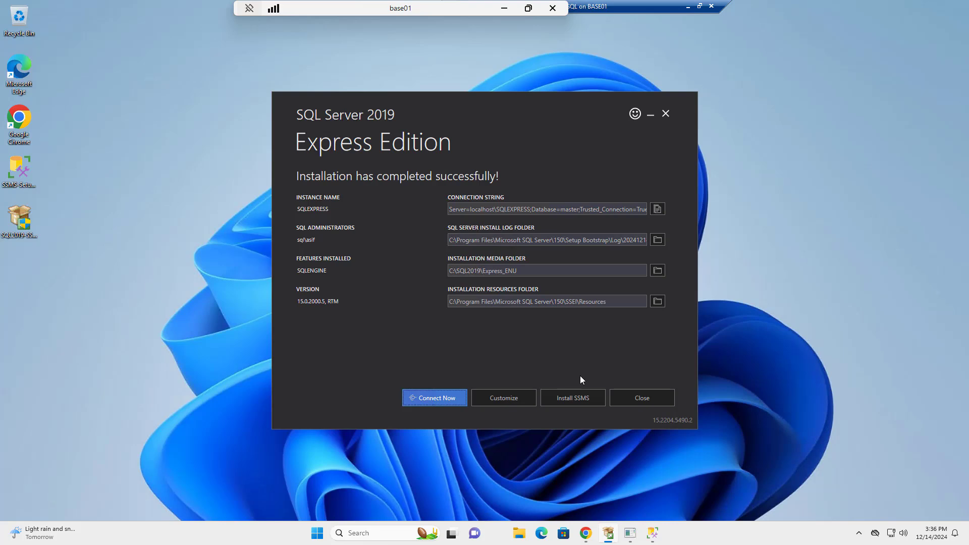
Run the SSMS setup from the desktop, install Management Studio 20.2 to its default location and close the completed setup.
left_click(10, 181)
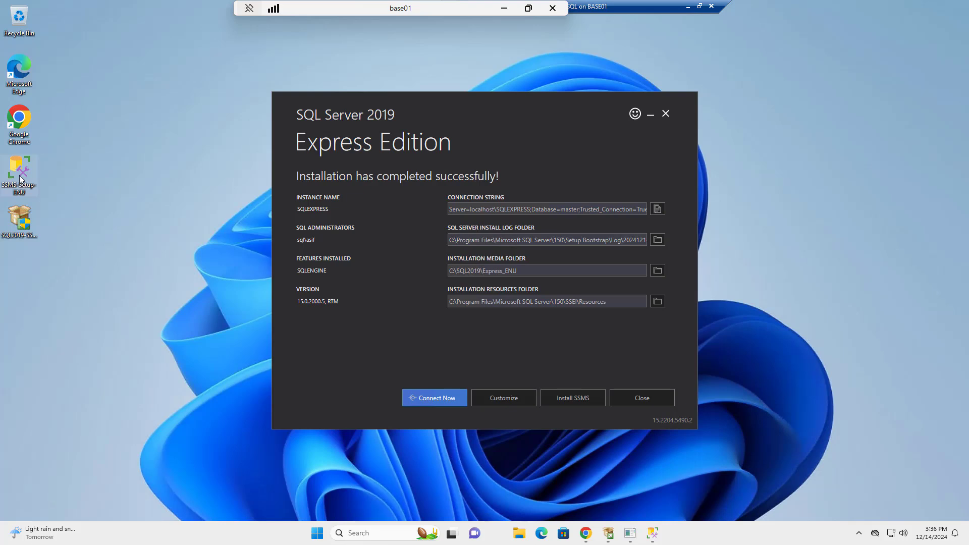
double_click(20, 179)
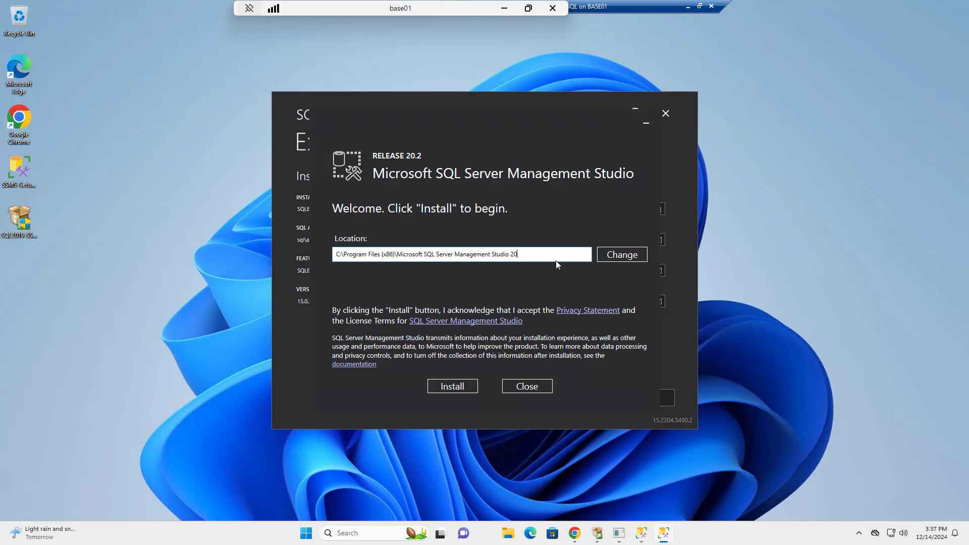
left_click(457, 385)
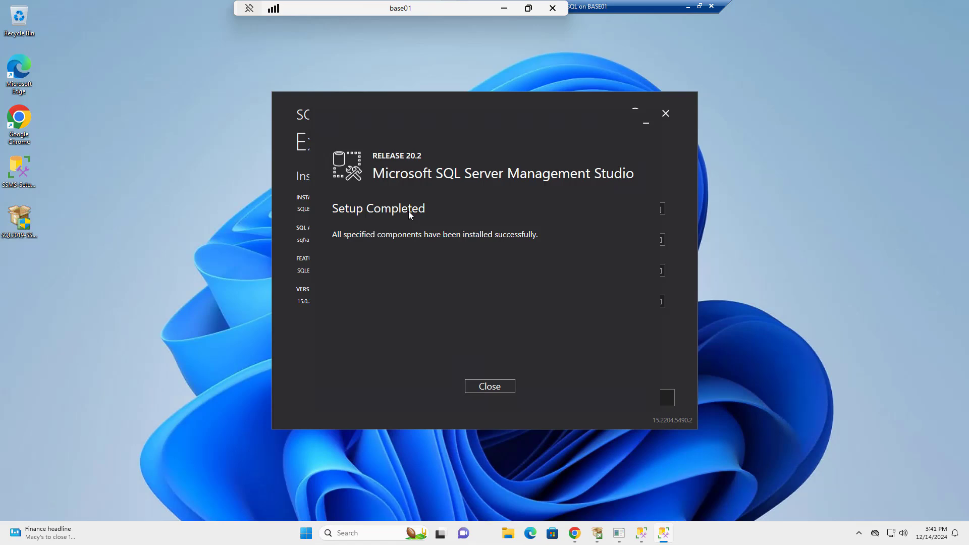
left_click(490, 386)
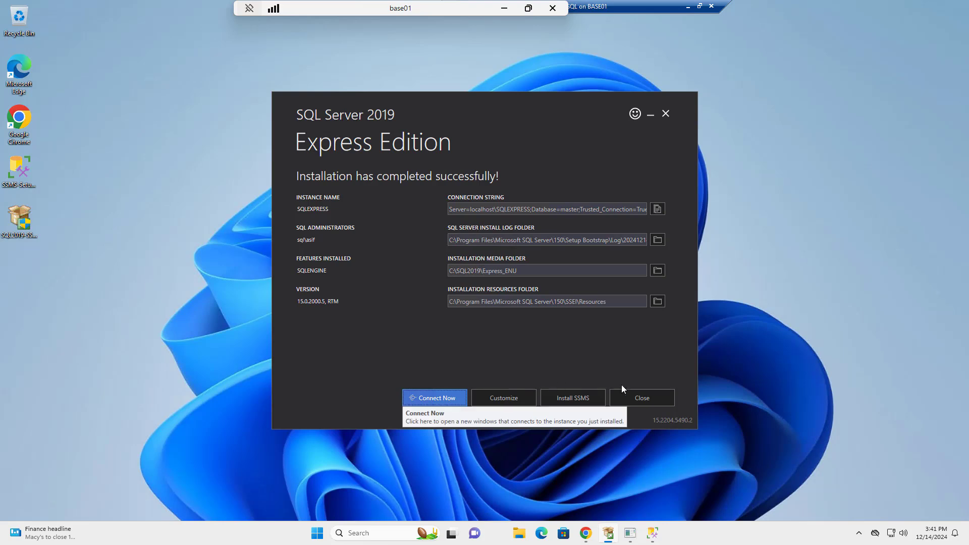
Exit the SQL Server 2019 installer and close the remaining Management Studio setup window without installing again.
left_click(651, 396)
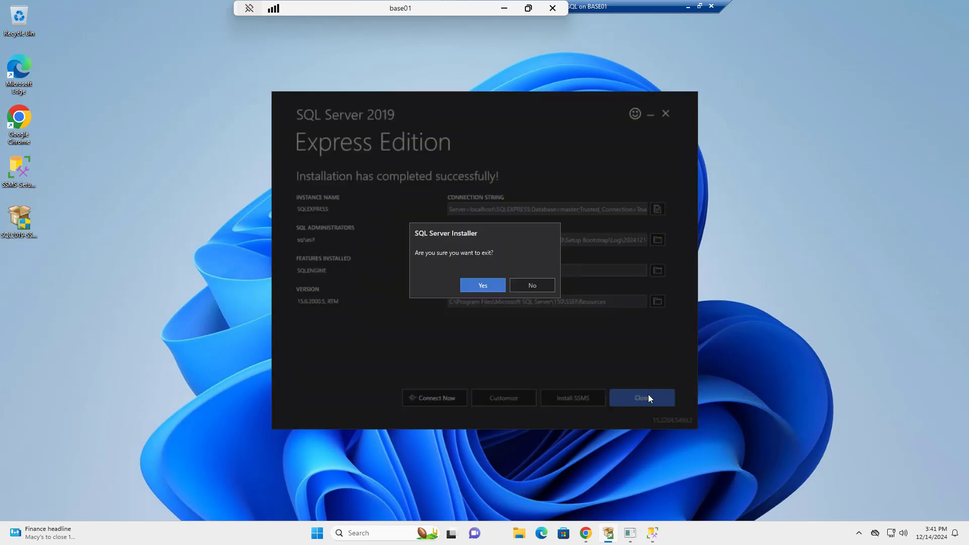
left_click(491, 288)
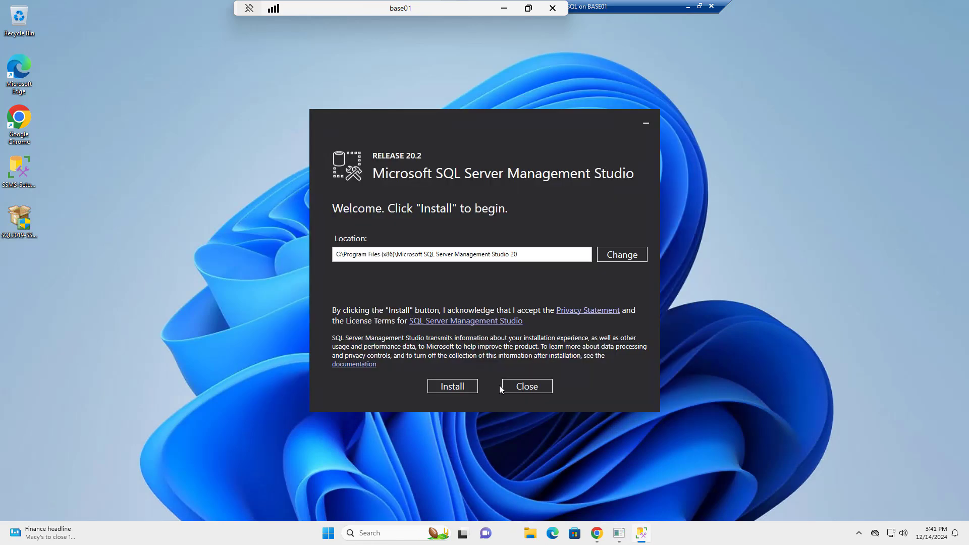
left_click(525, 387)
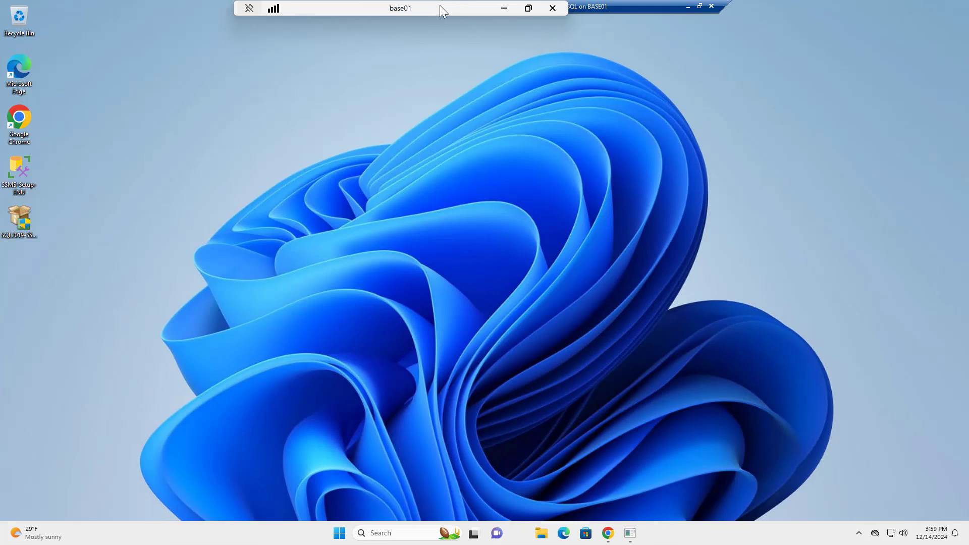
Launch SQL Server Management Studio 20 and connect to SQL\SQLEXPRESS with Windows Authentication, mandatory encryption and the server certificate trusted.
left_click(335, 542)
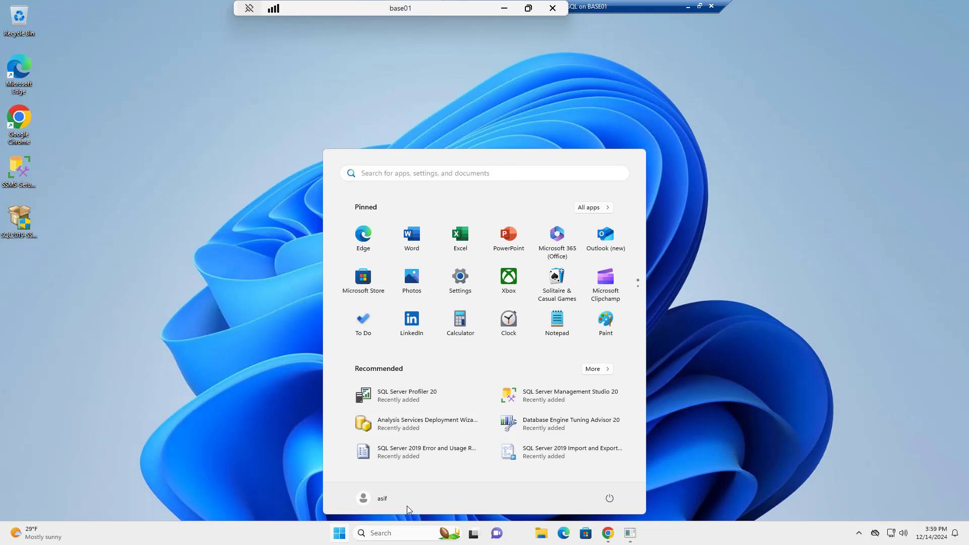
left_click(540, 400)
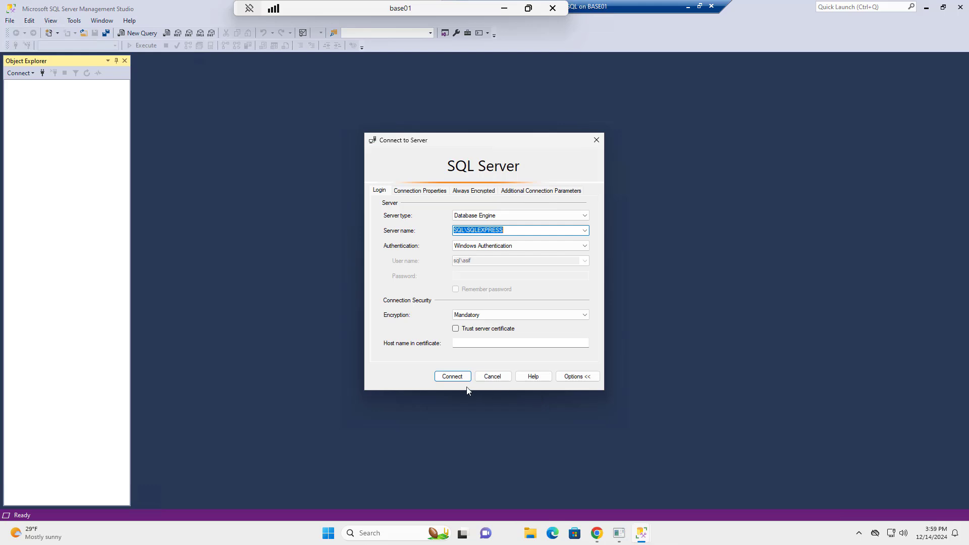
left_click(457, 376)
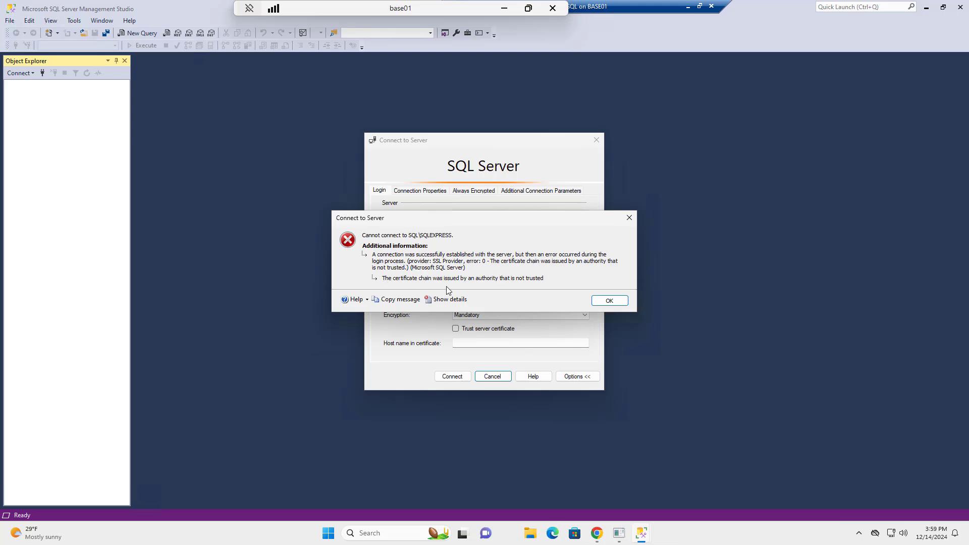
left_click(604, 301)
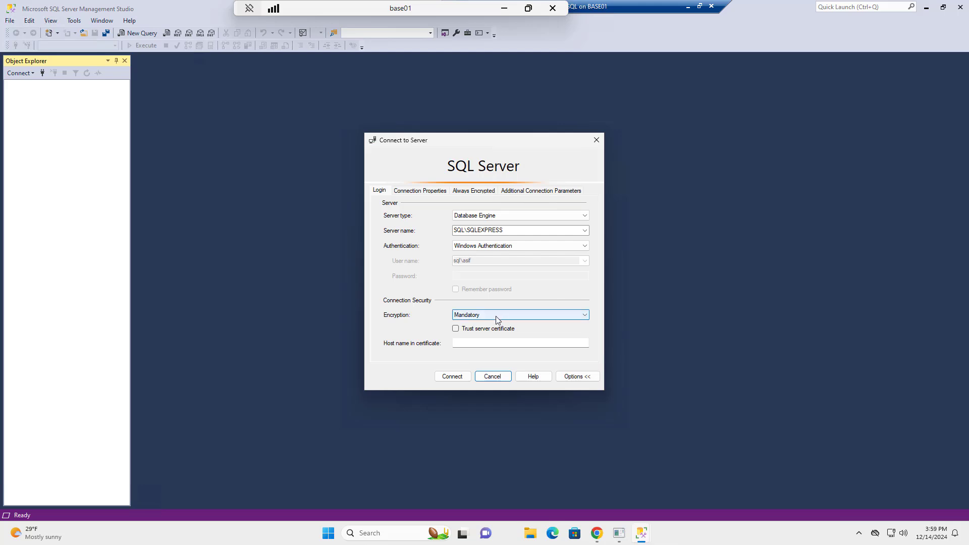
left_click(456, 330)
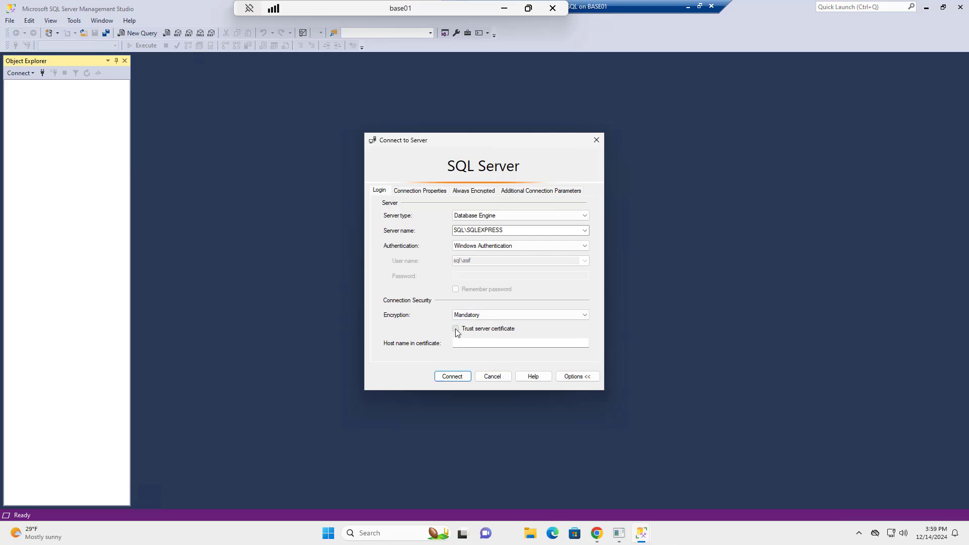
left_click(457, 378)
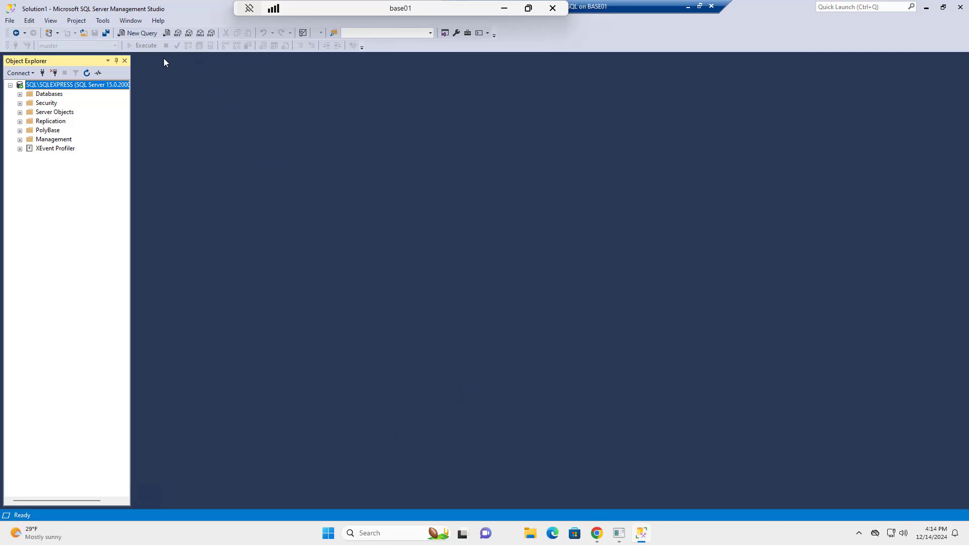
Open a new query and fill it with the createDBTable.txt script copied from the GitHub page in Chrome on the host machine.
left_click(138, 33)
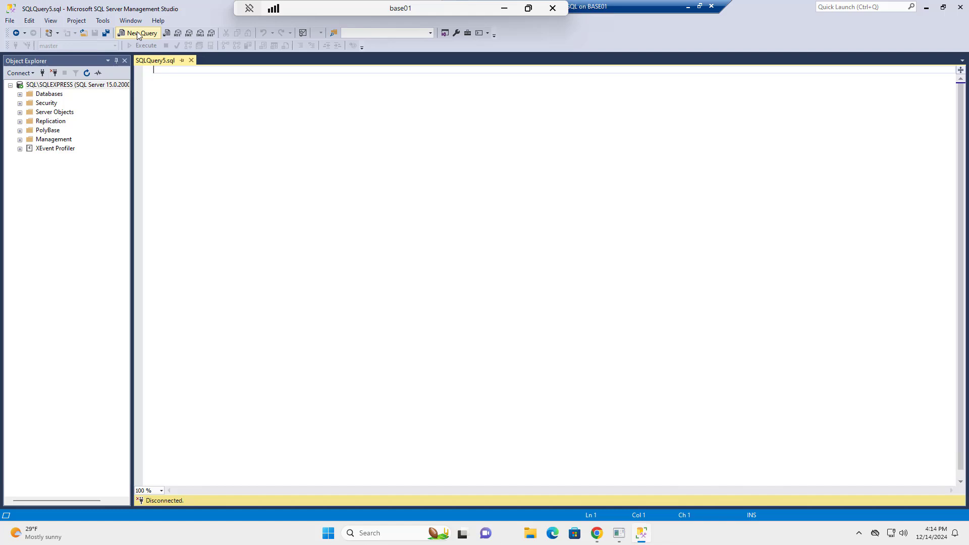
left_click(503, 8)
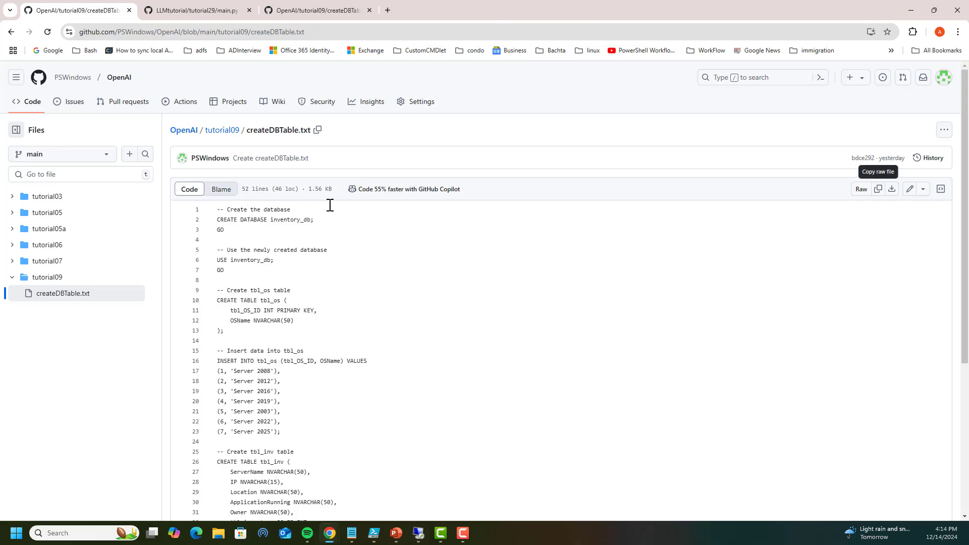
left_click(878, 189)
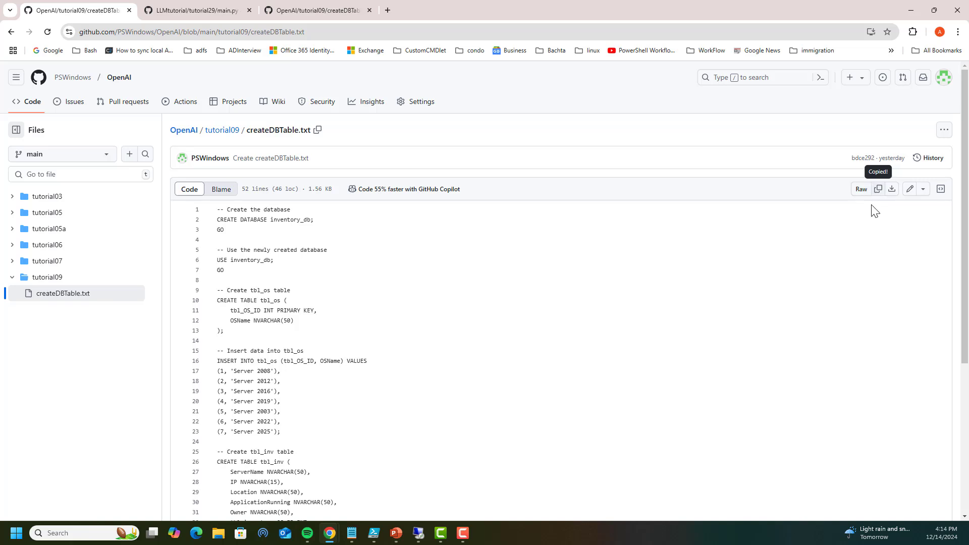
left_click(418, 533)
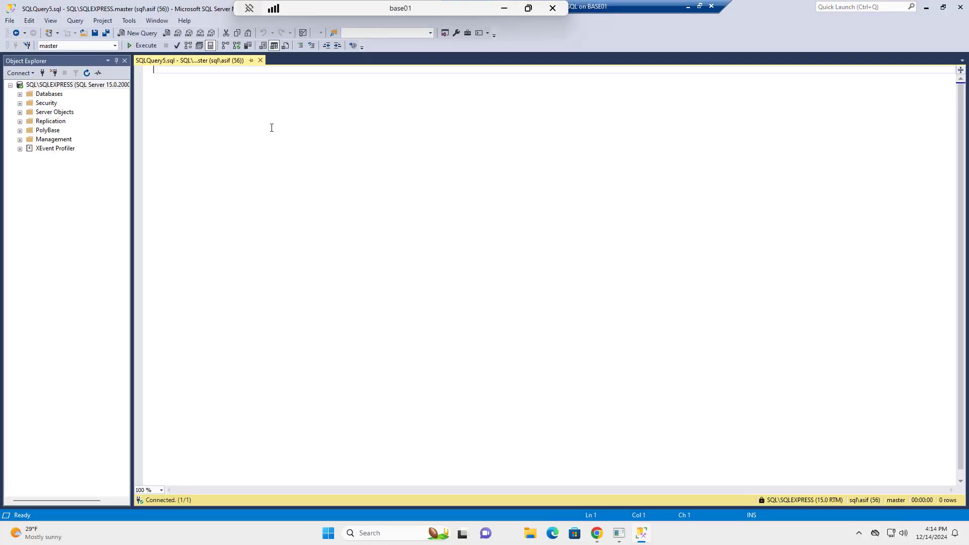
key("ctrl+v")
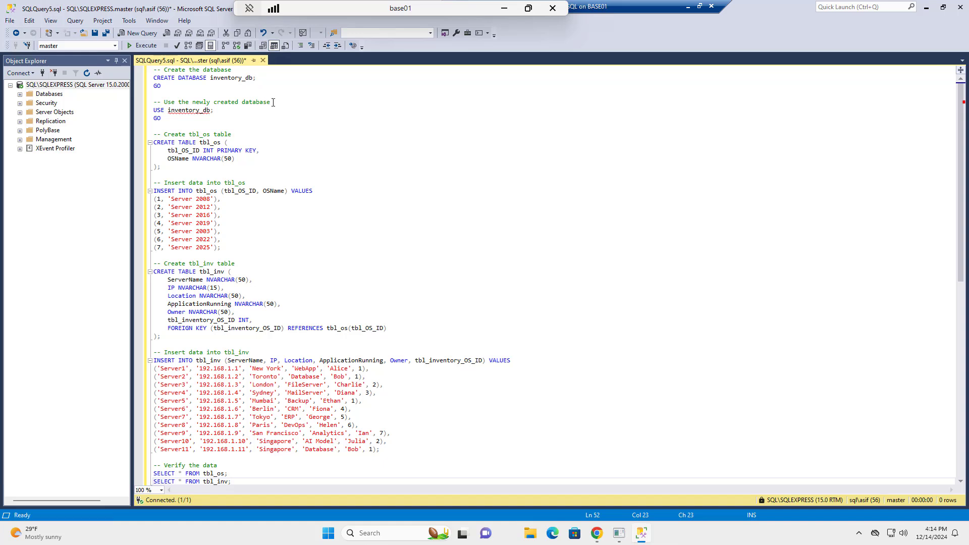
Execute only the CREATE DATABASE inventory_db statement and its GO from the script.
double_click(232, 78)
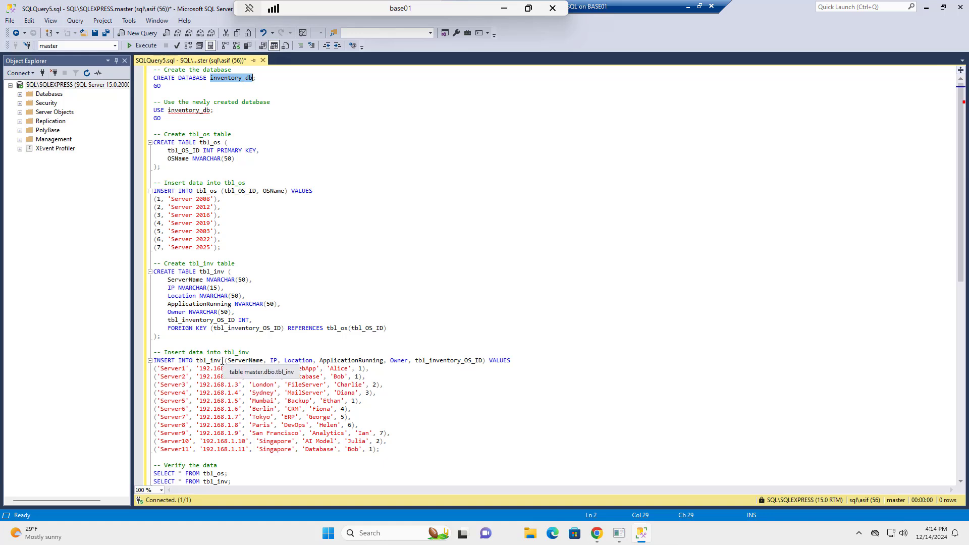
left_click_drag(223, 361, 193, 361)
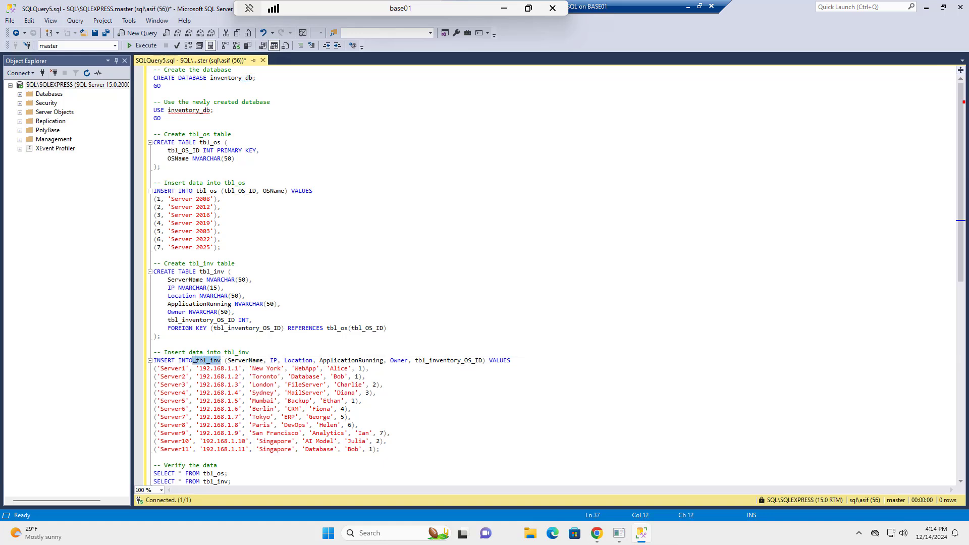
left_click(276, 119)
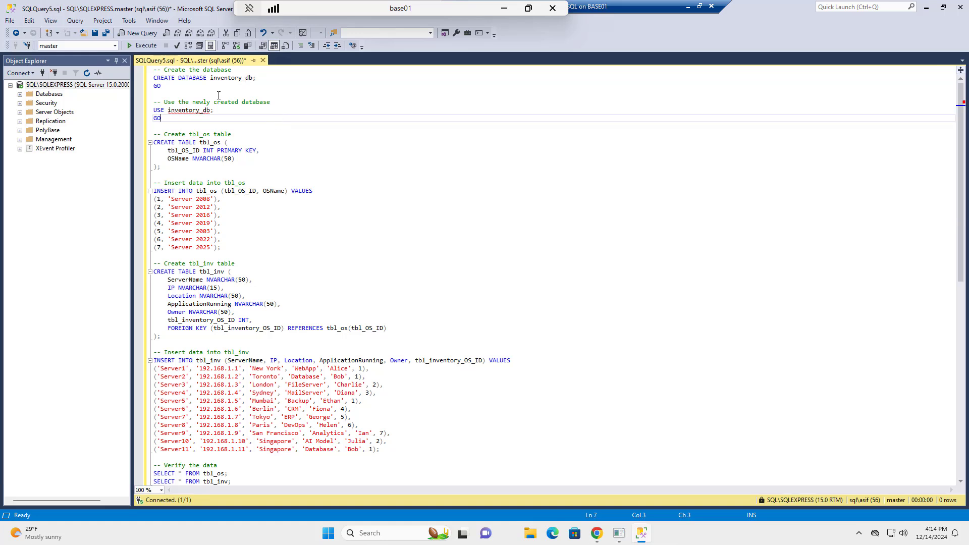
left_click_drag(171, 89, 150, 74)
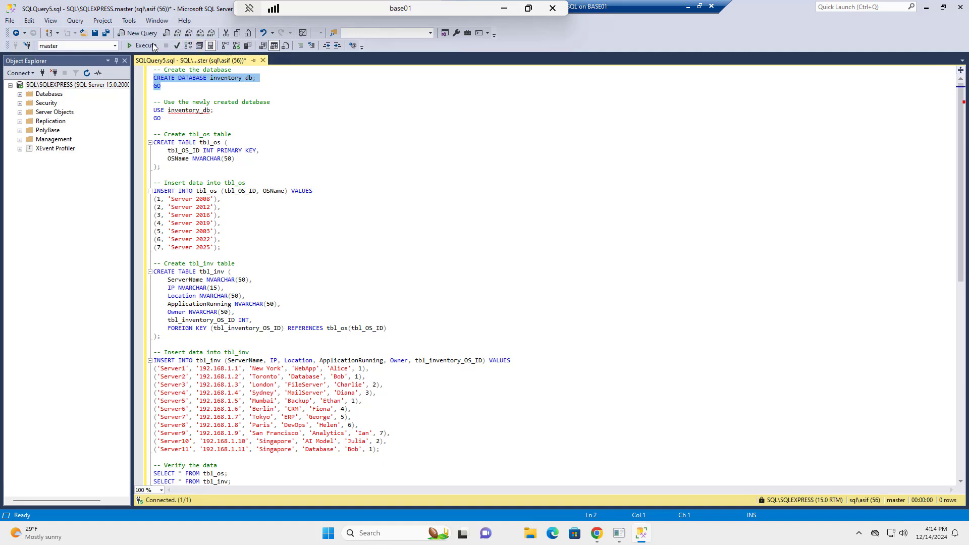
left_click(146, 46)
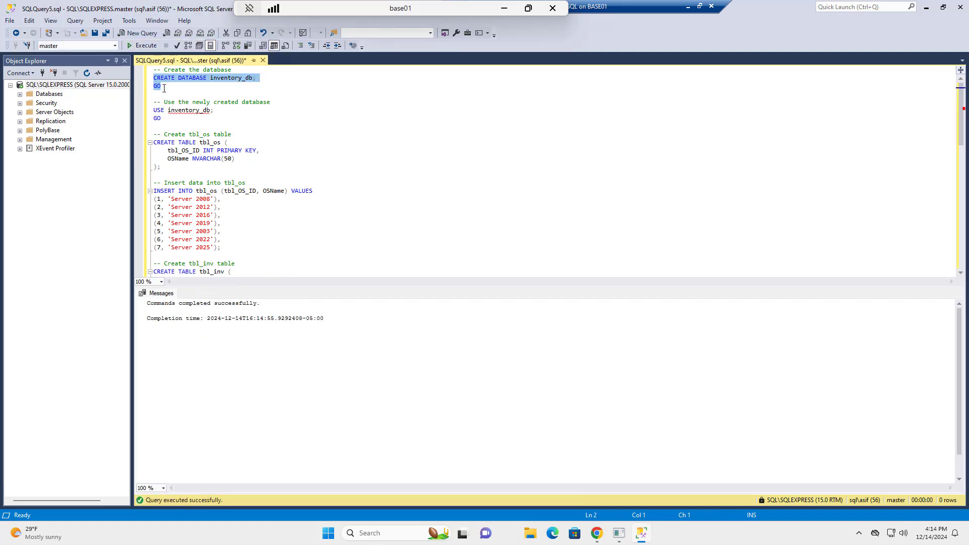
Delete the database creation block, including its comment and GO, from the start of the script.
left_click(163, 85)
key("ctrl+shift+Home")
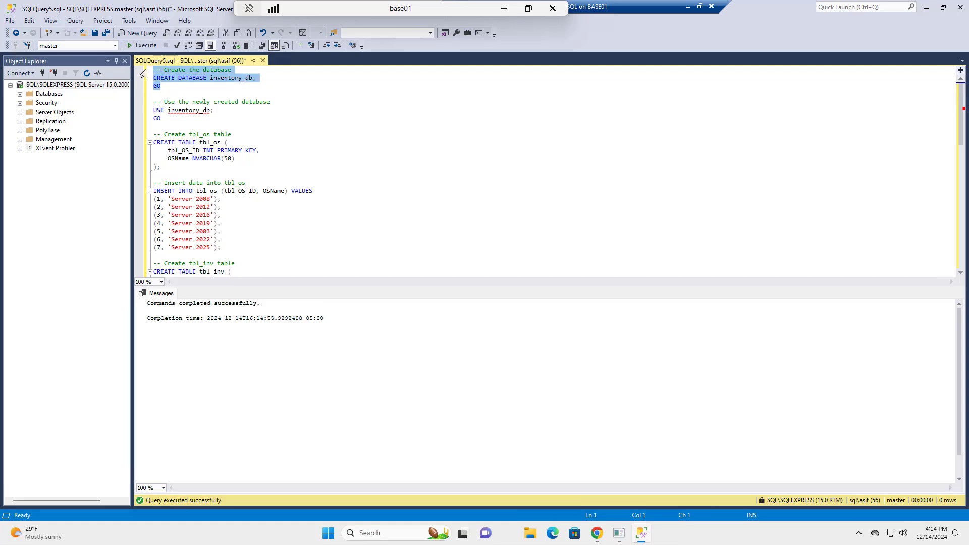
key("BackSpace")
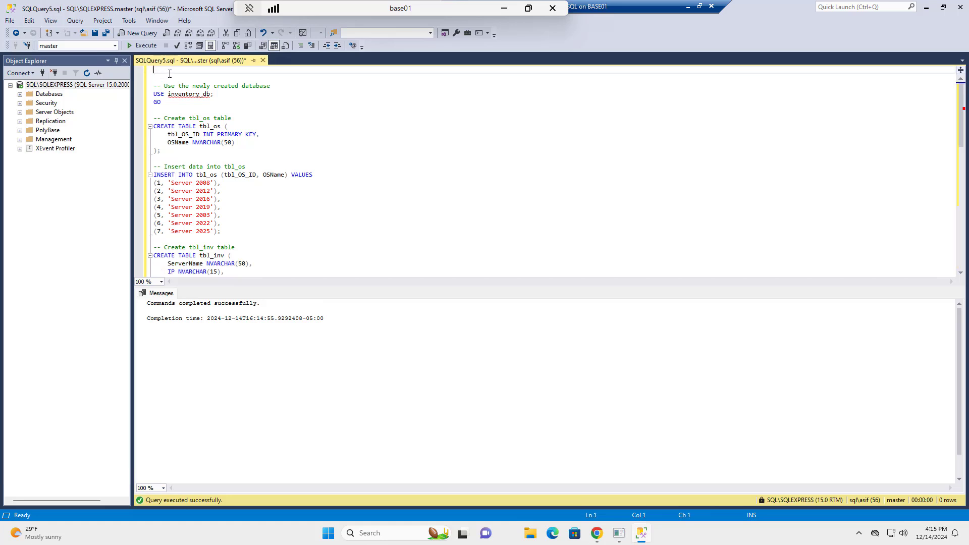
left_click(171, 79)
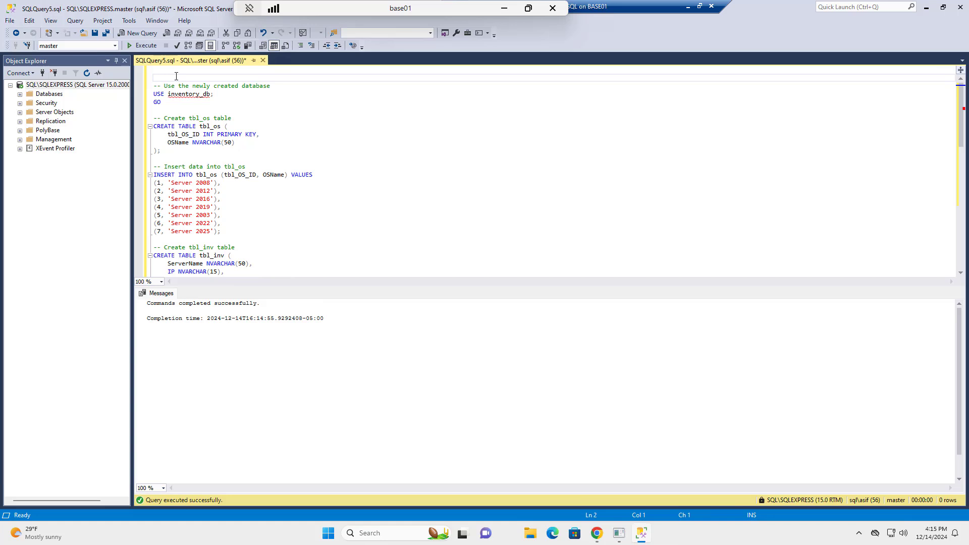
Execute the remaining script to create and populate tbl_os and tbl_inv in inventory_db and query both tables.
scroll(177, 77, "down", 1)
scroll(177, 76, "up", 1)
left_click(140, 46)
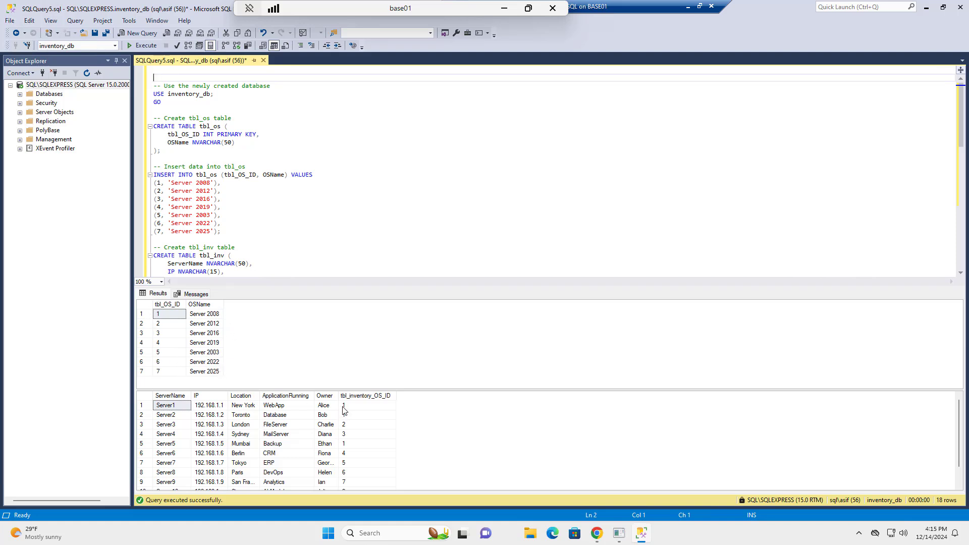
Refresh the SQLEXPRESS server in the object tree and expand Databases down to the Tables folder of inventory_db.
scroll(382, 436, "down", 1)
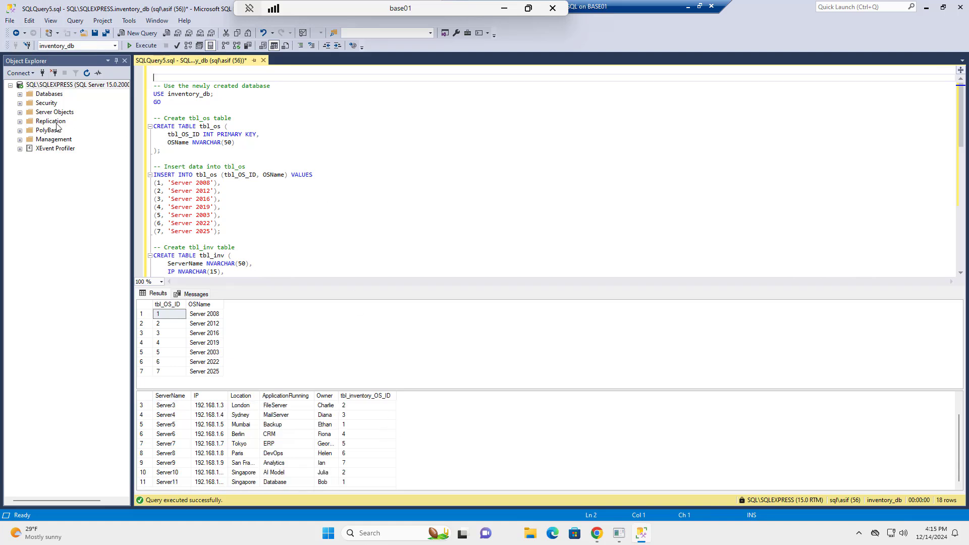
left_click(20, 94)
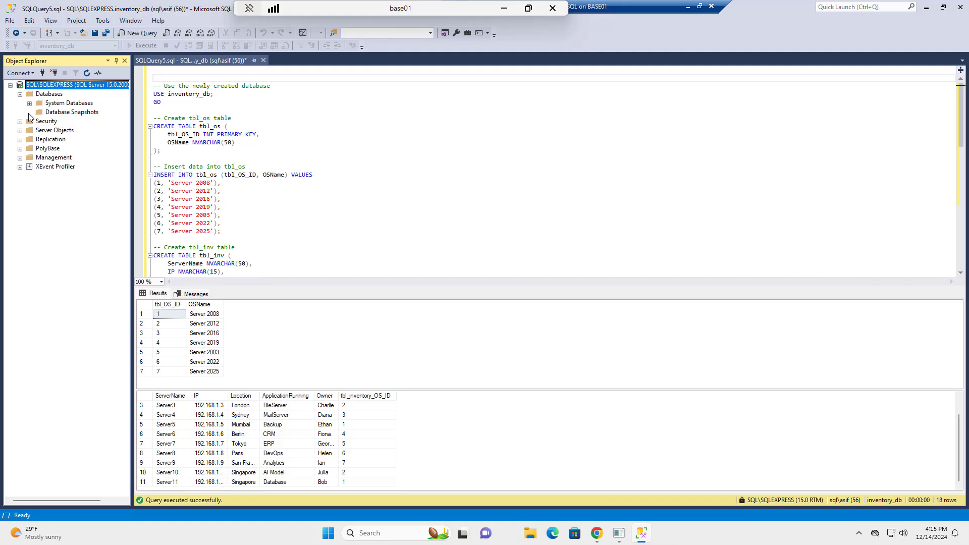
right_click(41, 89)
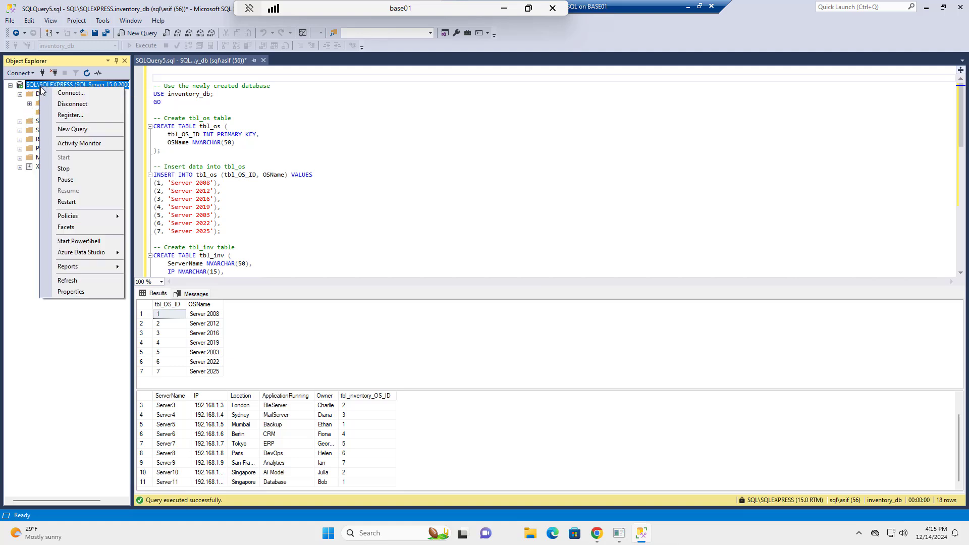
left_click(76, 281)
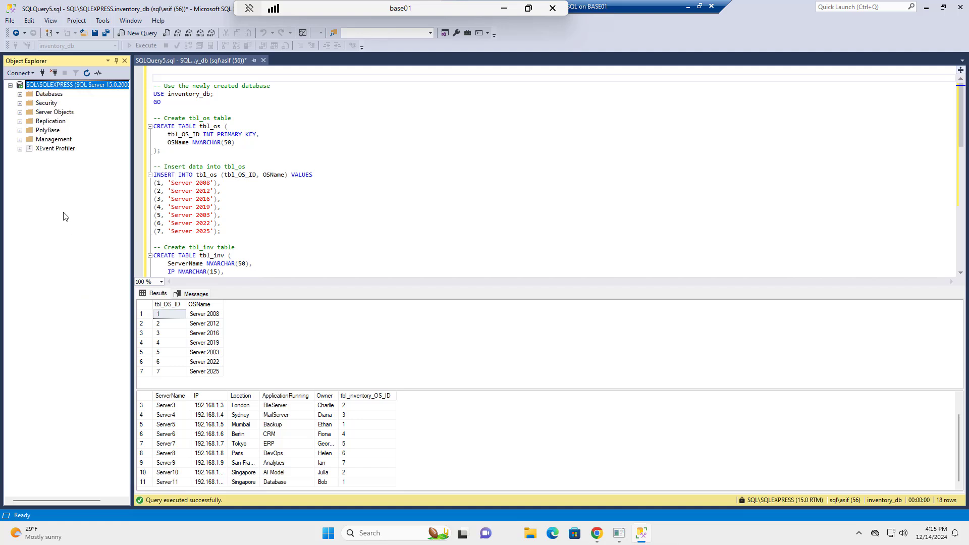
left_click(20, 94)
left_click(30, 122)
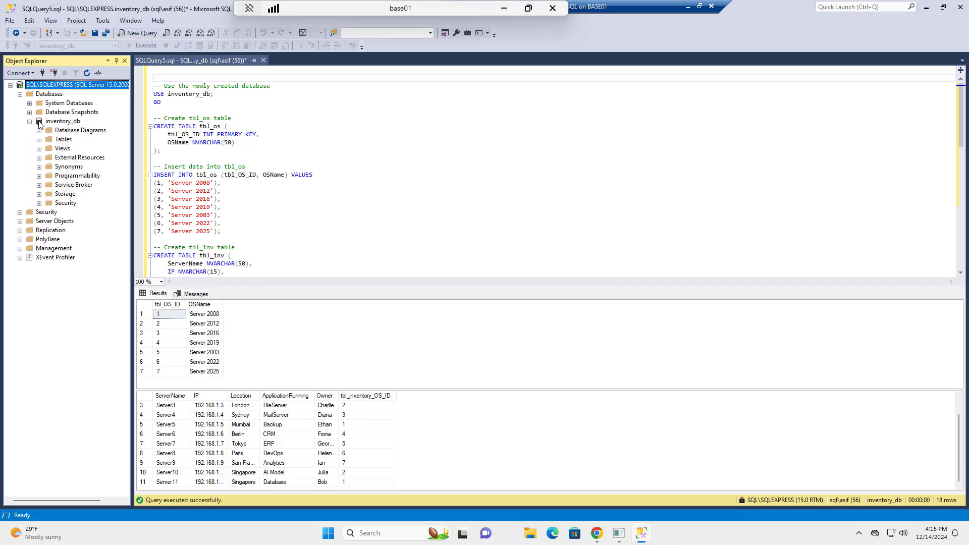
left_click(40, 122)
left_click(40, 140)
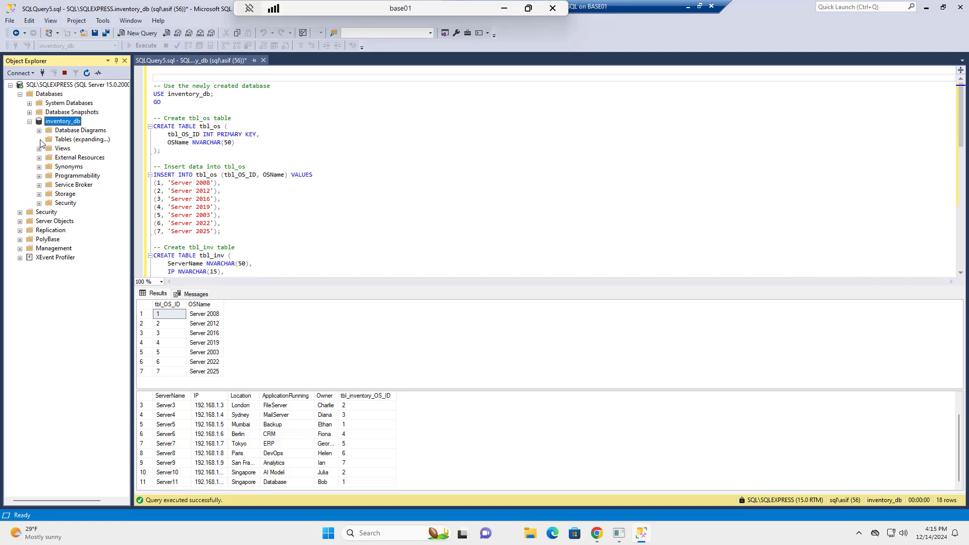